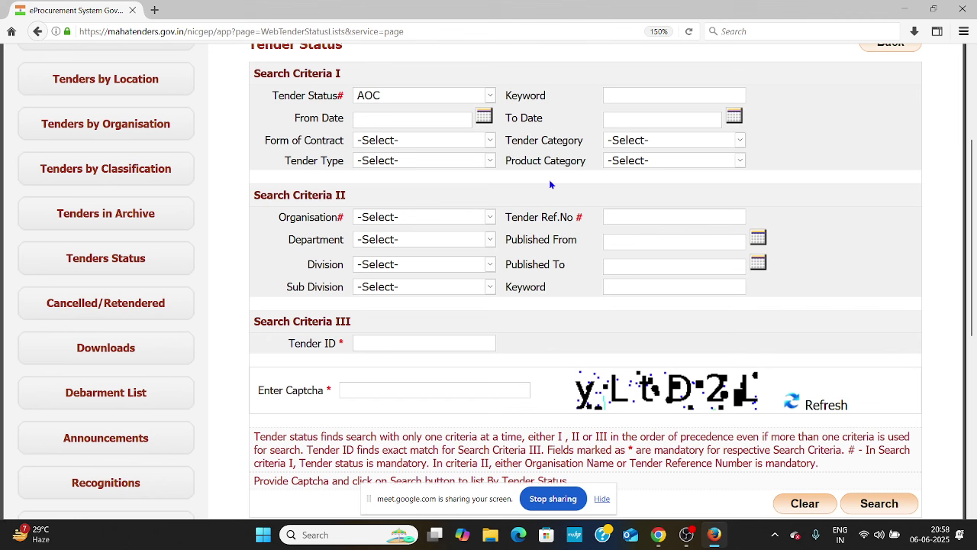
# Step: Select COLLECTOR RATNAGIRI as the organisation in Search Criteria II and check its department options without choosing one
pyautogui.click(434, 216)
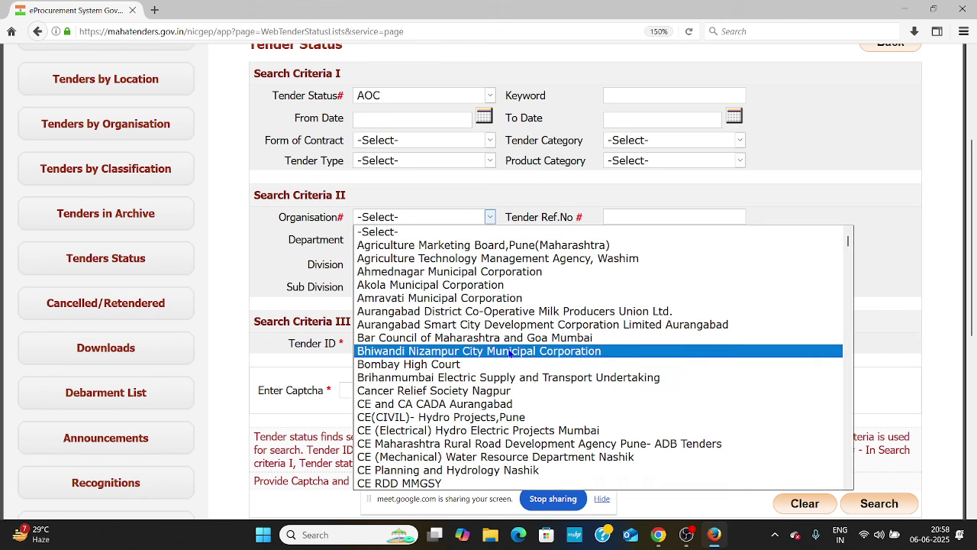
pyautogui.scroll(-5, 509, 353)
pyautogui.scroll(-12, 510, 353)
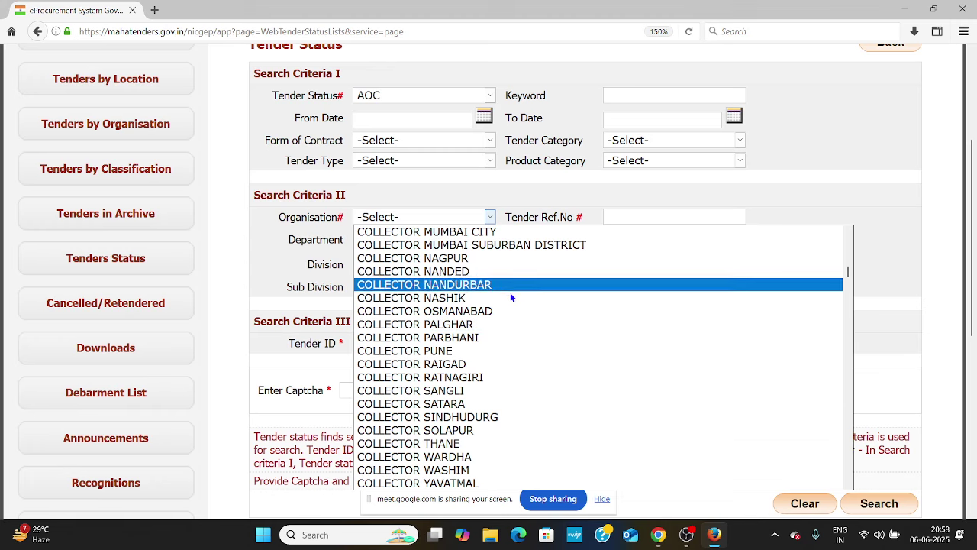
pyautogui.click(504, 381)
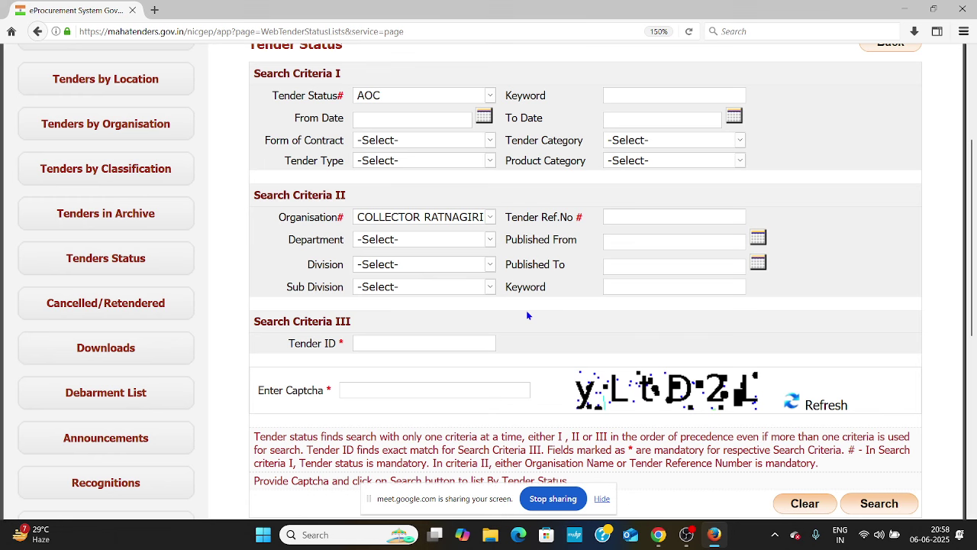
pyautogui.click(481, 251)
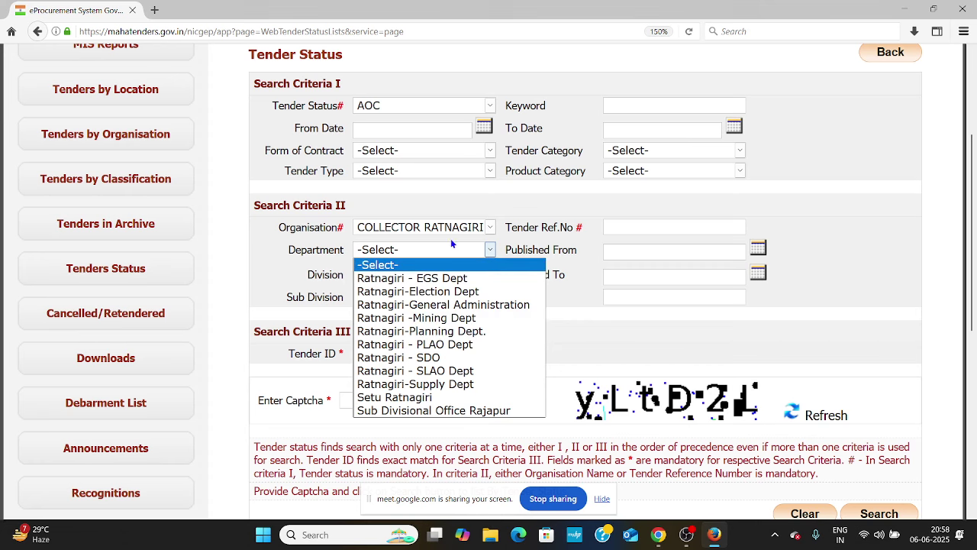
pyautogui.click(533, 245)
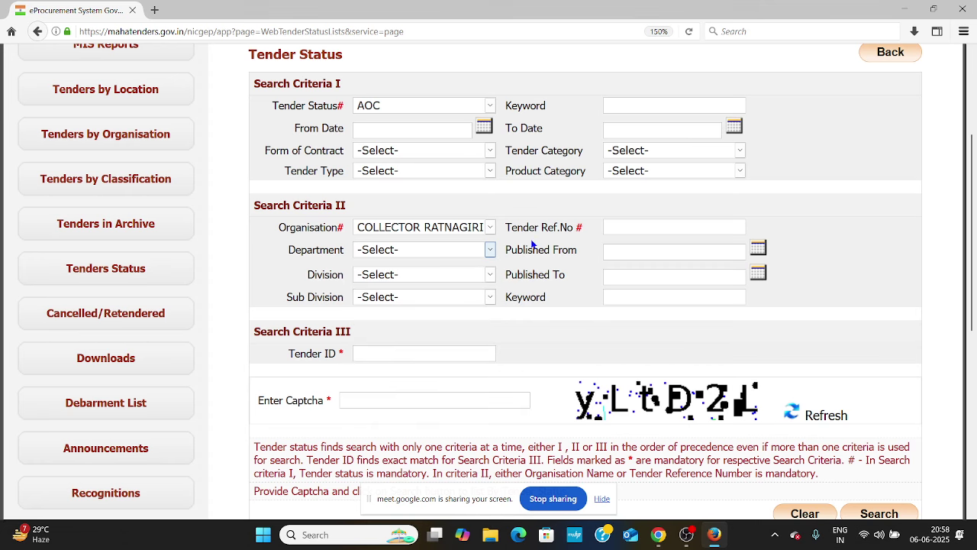
# Step: Set the Published From date in Search Criteria II to 01/01/2025
pyautogui.click(758, 249)
pyautogui.click(673, 275)
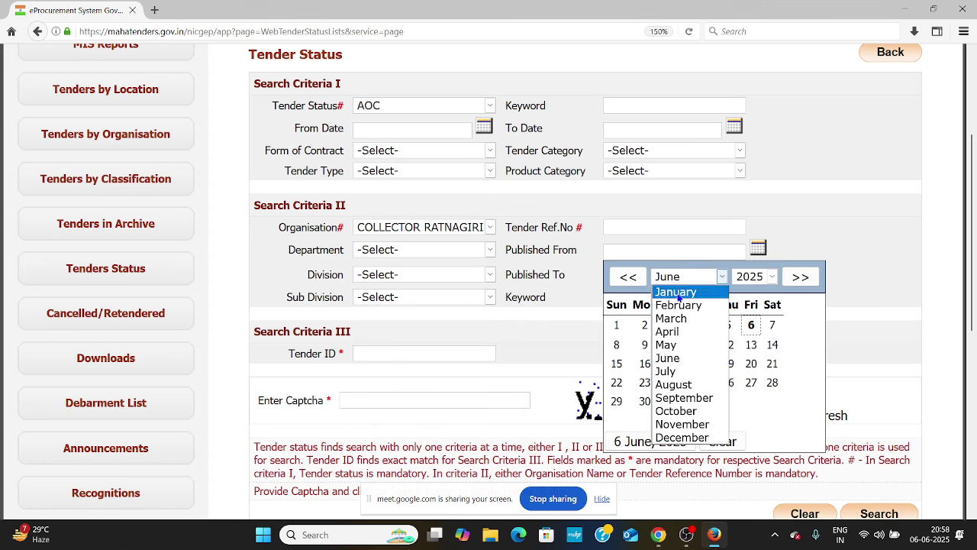
pyautogui.click(680, 297)
pyautogui.click(702, 323)
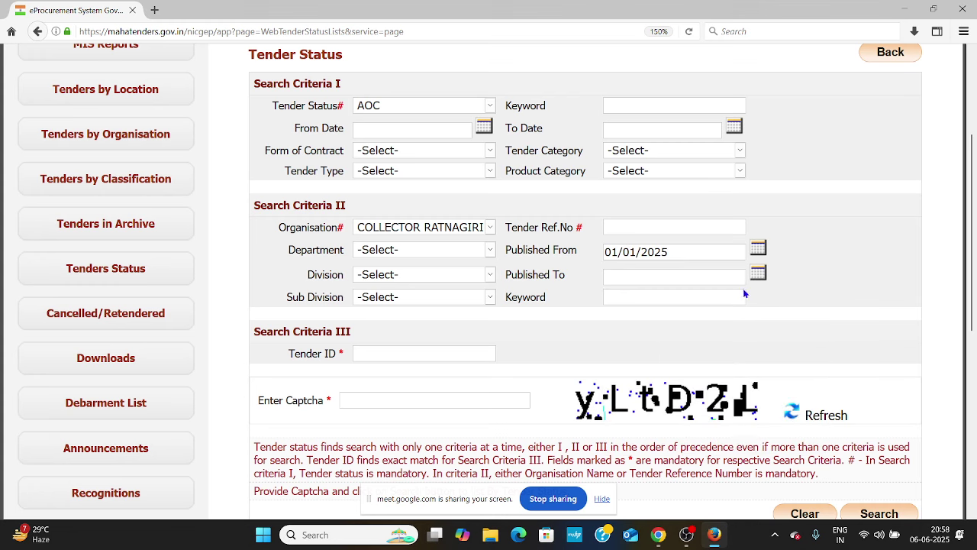
pyautogui.click(758, 251)
pyautogui.click(751, 276)
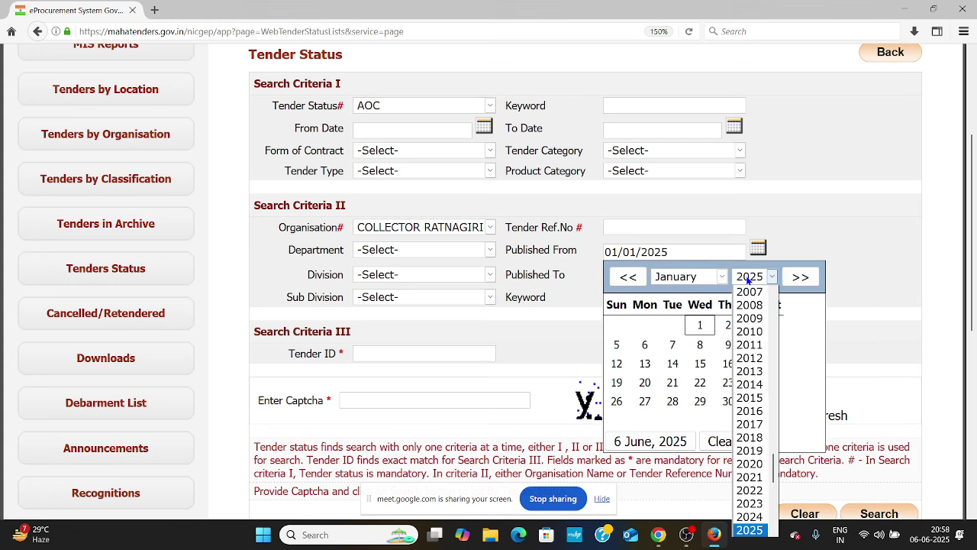
pyautogui.press('Down')
pyautogui.press('Down')
pyautogui.press('Down')
pyautogui.press('Down')
pyautogui.press('Down')
pyautogui.press('Down')
pyautogui.press('Down')
pyautogui.press('Down')
pyautogui.press('Down')
pyautogui.press('Down')
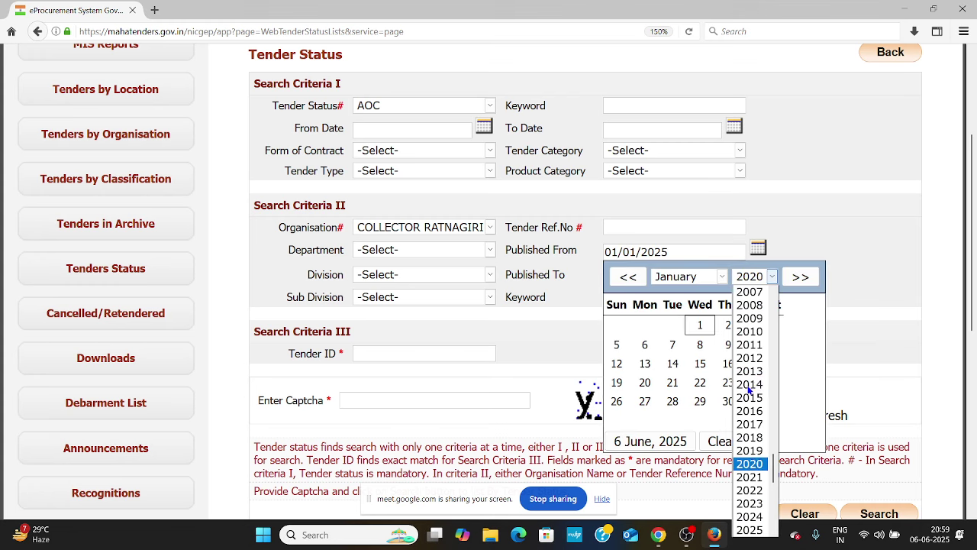
pyautogui.press('Return')
pyautogui.press('Escape')
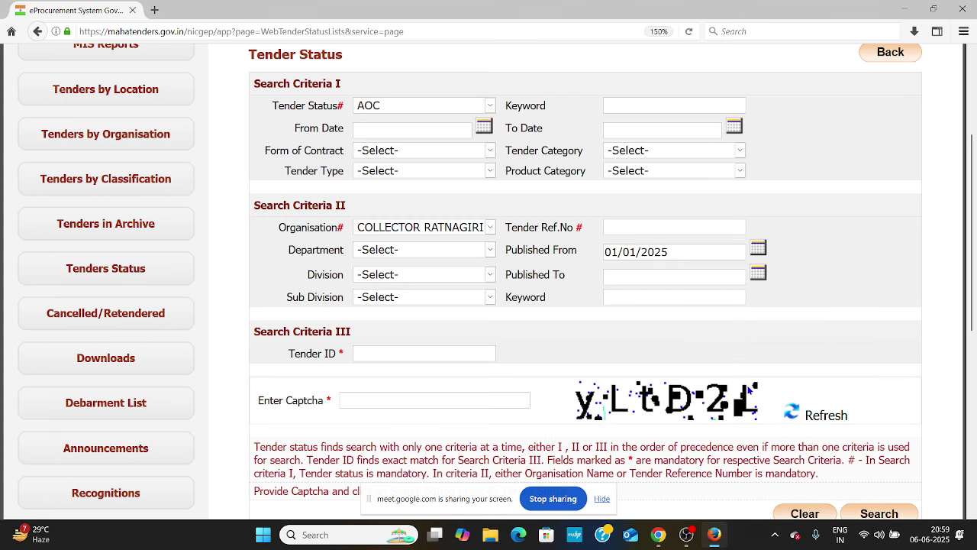
# Step: Set the Published To date in Search Criteria II to 01/12/2024
pyautogui.click(761, 275)
pyautogui.click(700, 304)
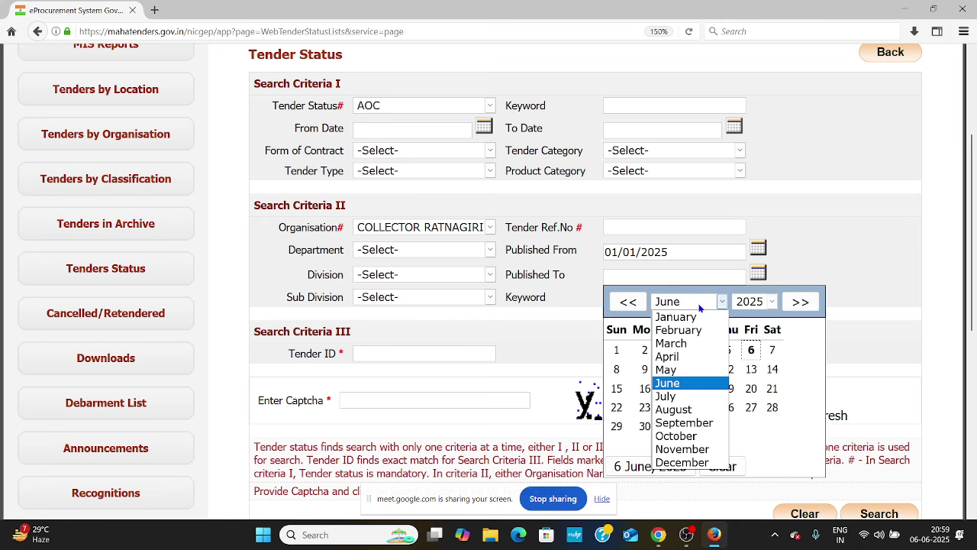
pyautogui.click(697, 463)
pyautogui.click(759, 305)
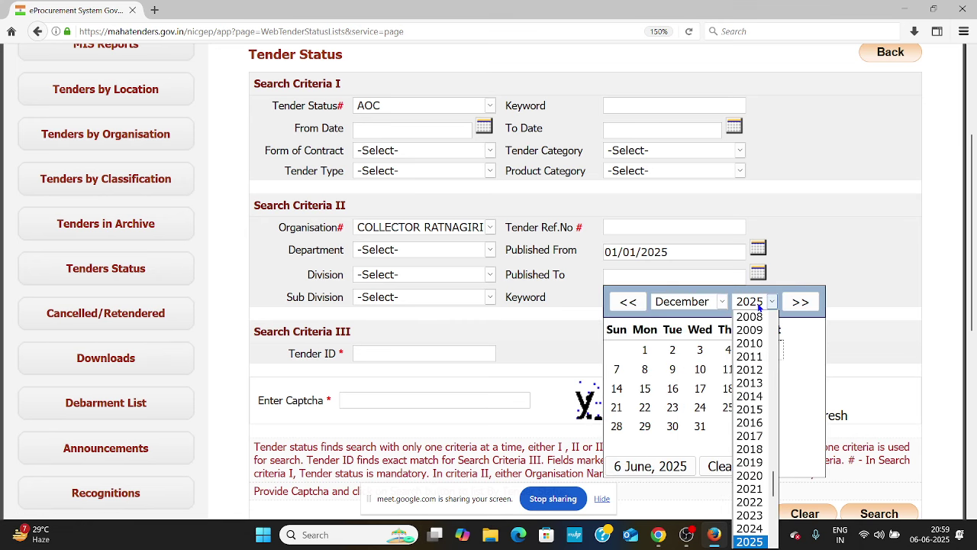
pyautogui.click(750, 538)
pyautogui.press('Up')
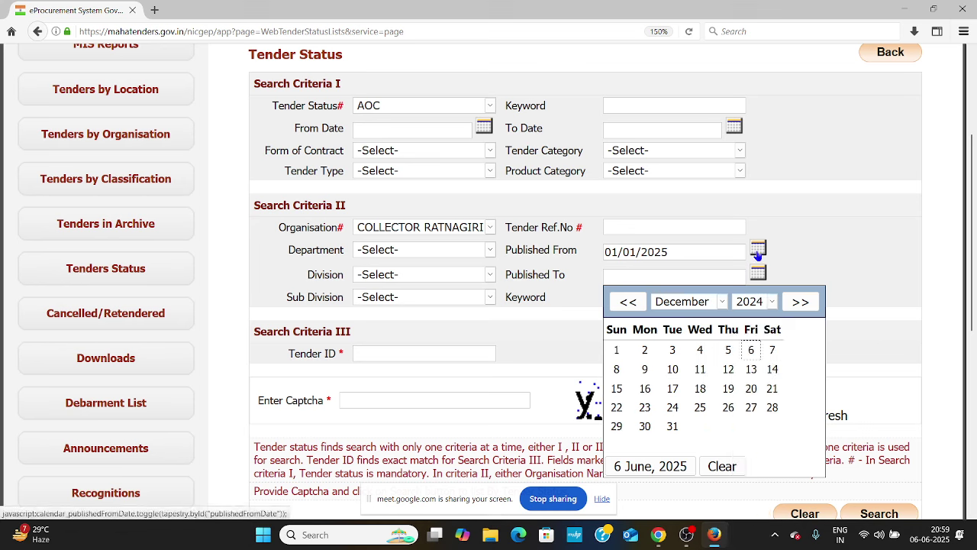
pyautogui.click(757, 252)
pyautogui.click(760, 280)
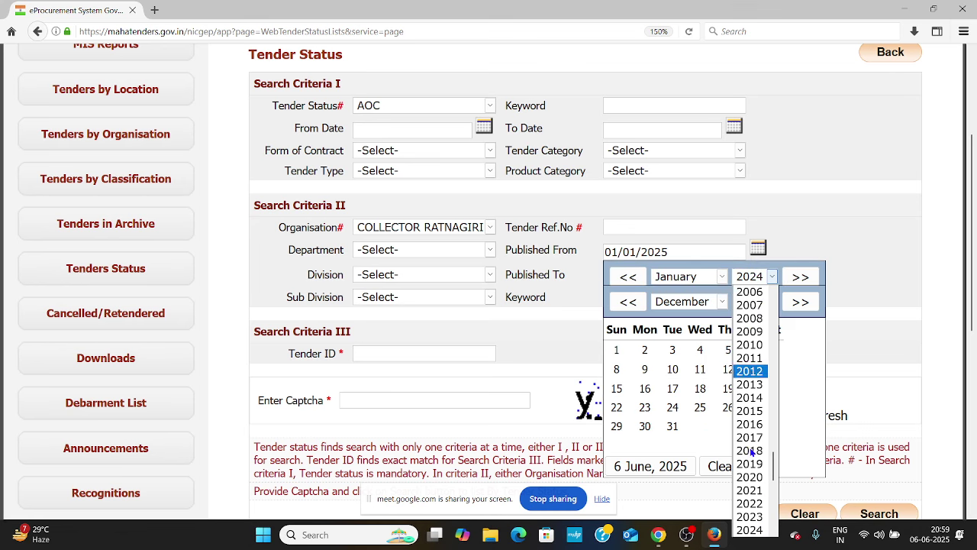
pyautogui.click(758, 530)
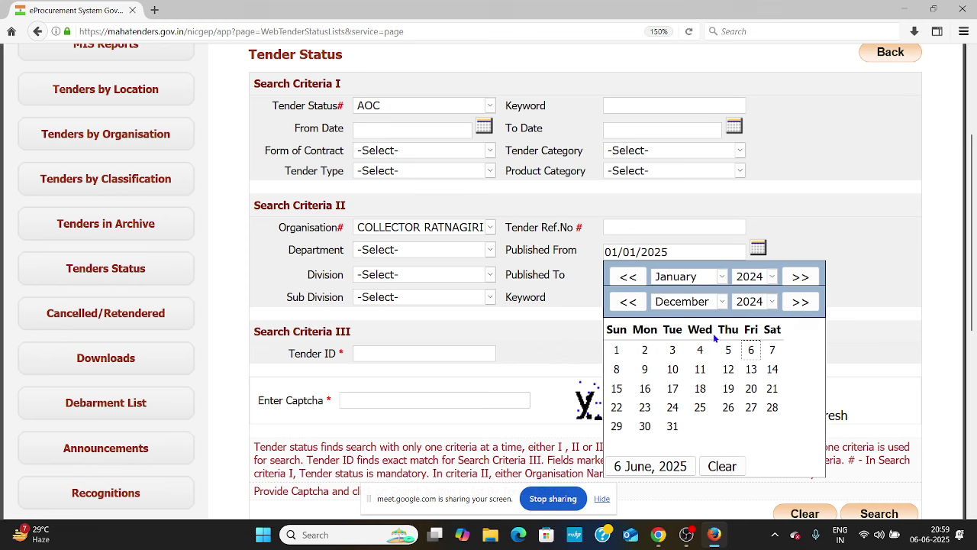
pyautogui.click(621, 348)
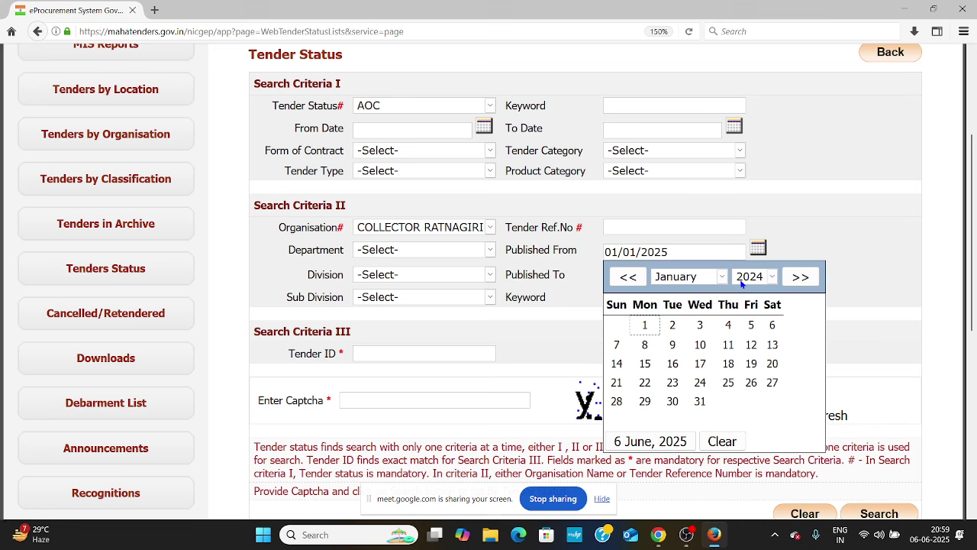
# Step: Set the Published From date in Search Criteria II to 01/01/2024
pyautogui.click(759, 250)
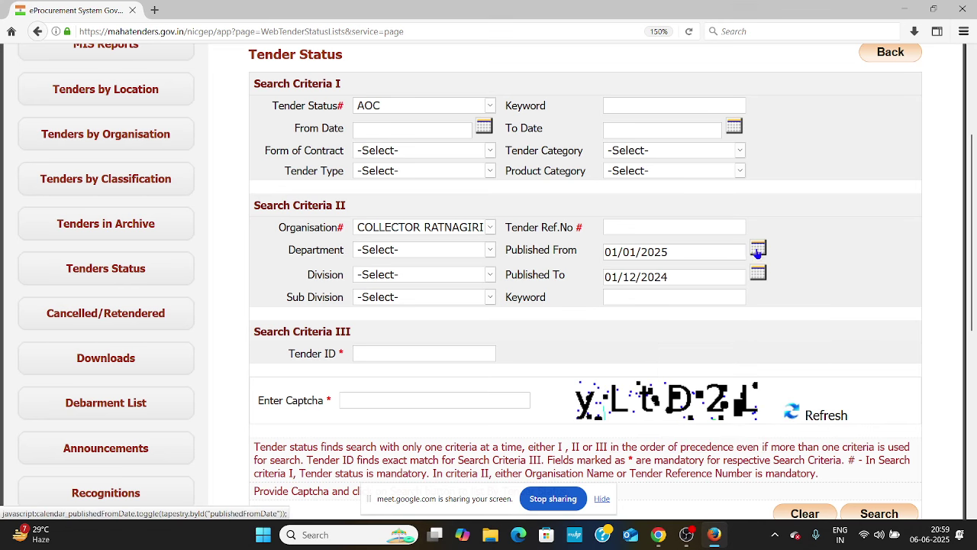
pyautogui.click(757, 250)
pyautogui.click(753, 278)
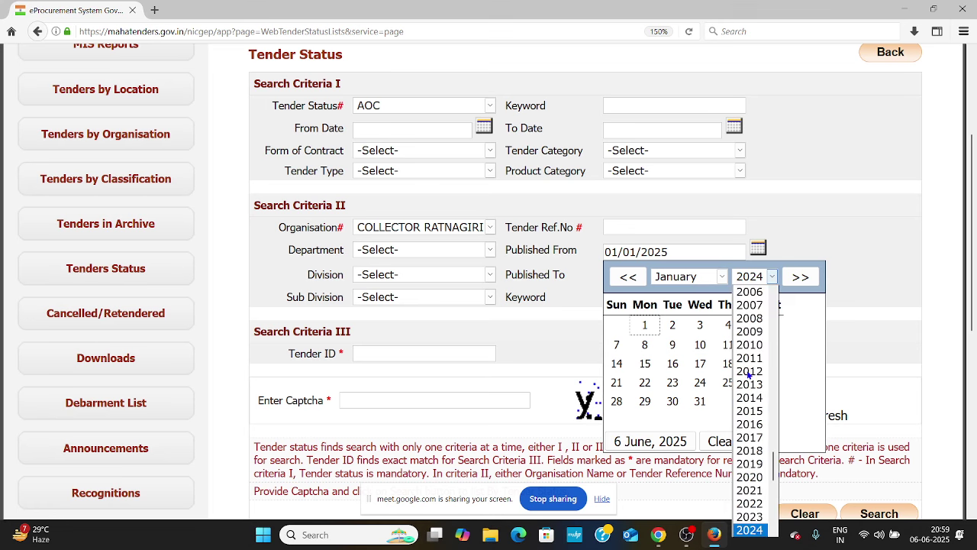
pyautogui.click(751, 532)
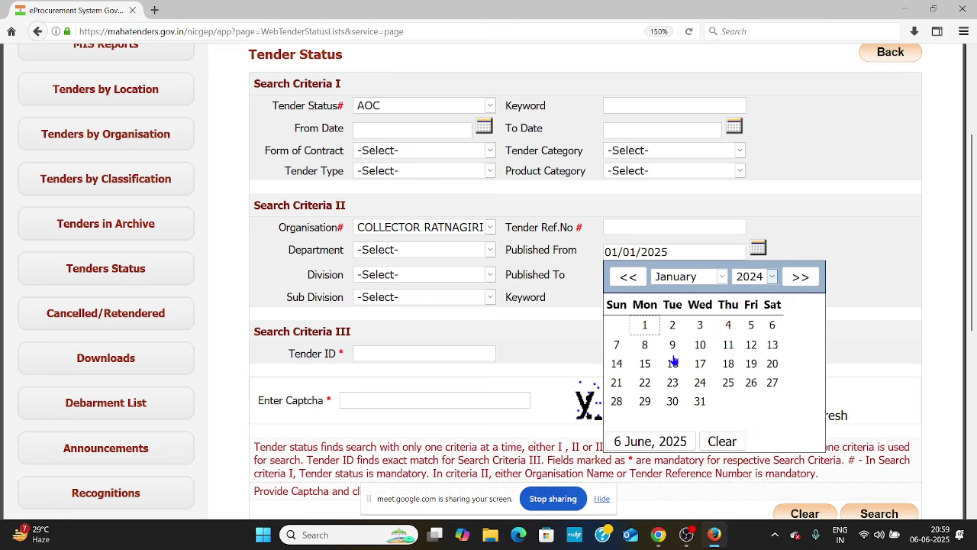
pyautogui.click(645, 327)
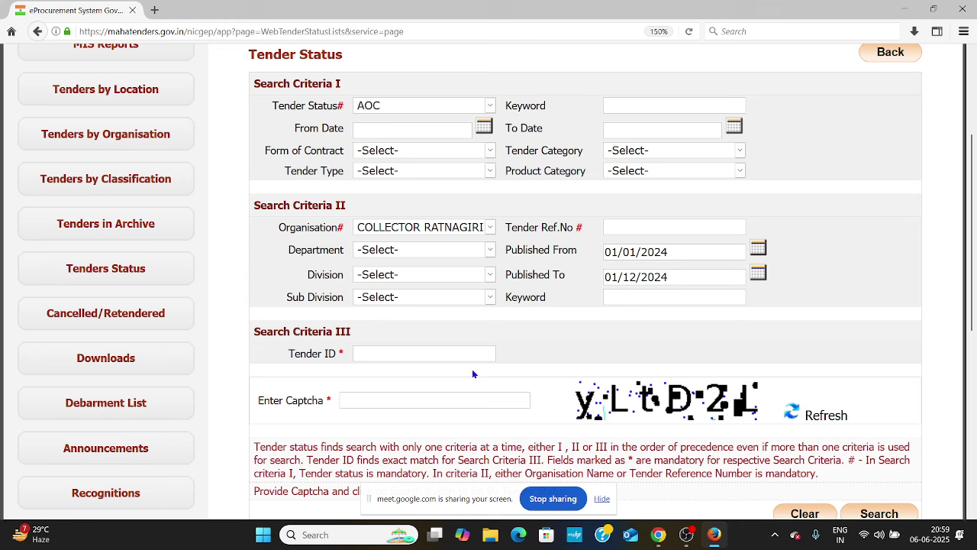
# Step: Fill in the captcha code, run the tender status search and show the list of matching tenders
pyautogui.write('yLtD2L')
pyautogui.click(895, 509)
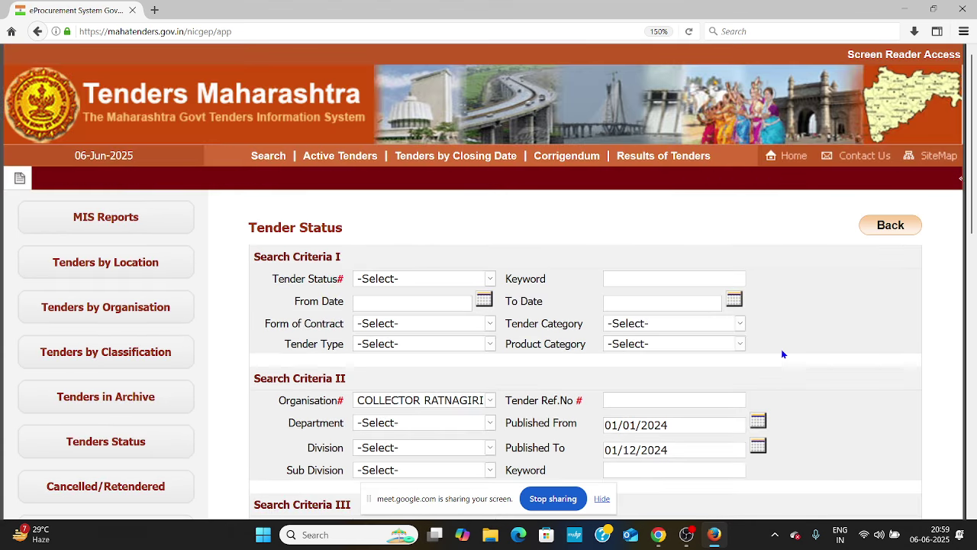
pyautogui.scroll(-10, 781, 349)
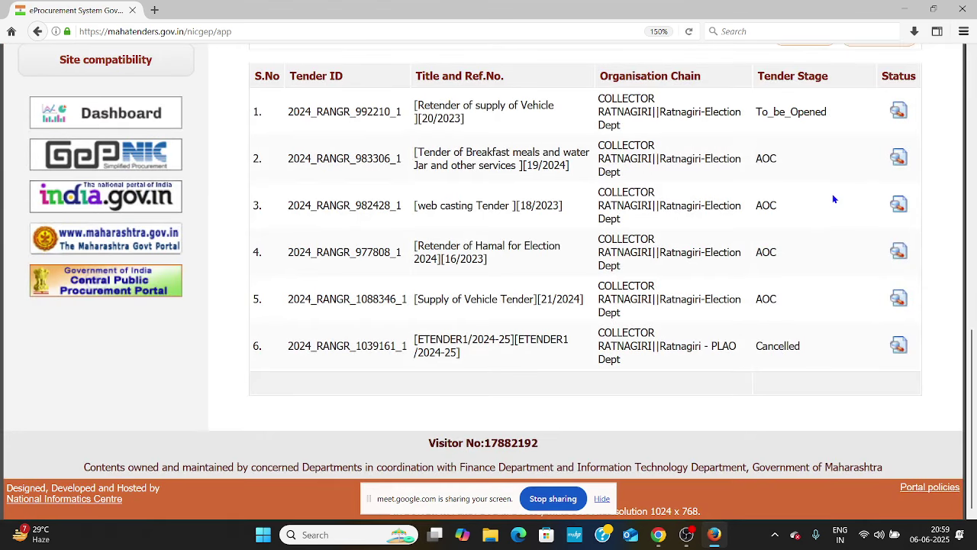
pyautogui.keyDown('ctrl'); pyautogui.scroll(2, 834, 199); pyautogui.keyUp('ctrl')
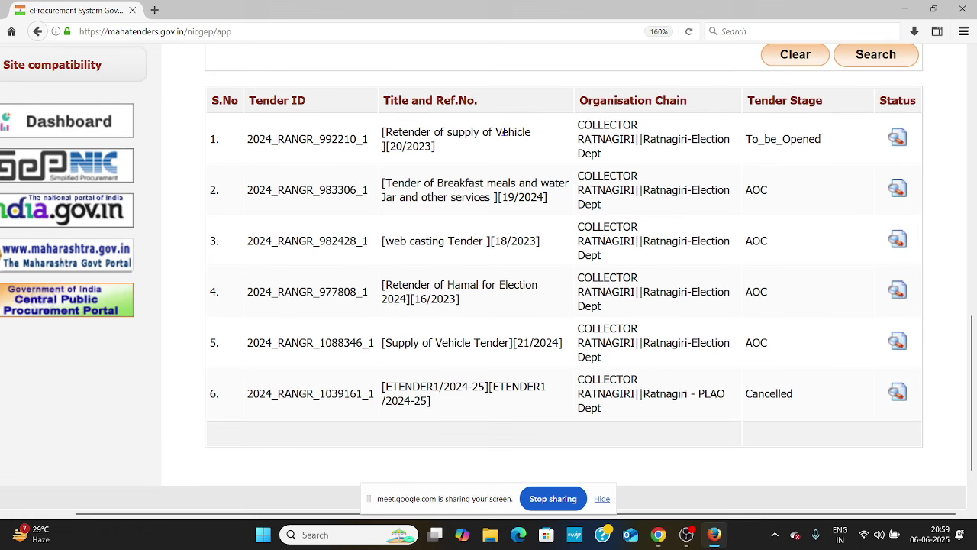
# Step: Examine the vehicle supply retender's row and the tender stage of ETENDER1/2024-25 in the results
pyautogui.moveTo(391, 133); pyautogui.dragTo(892, 144)
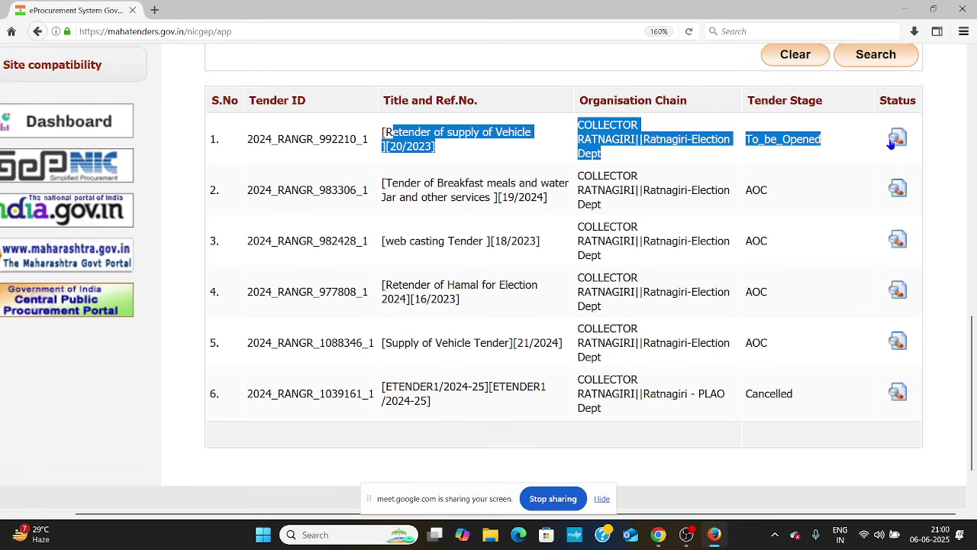
pyautogui.click(792, 166)
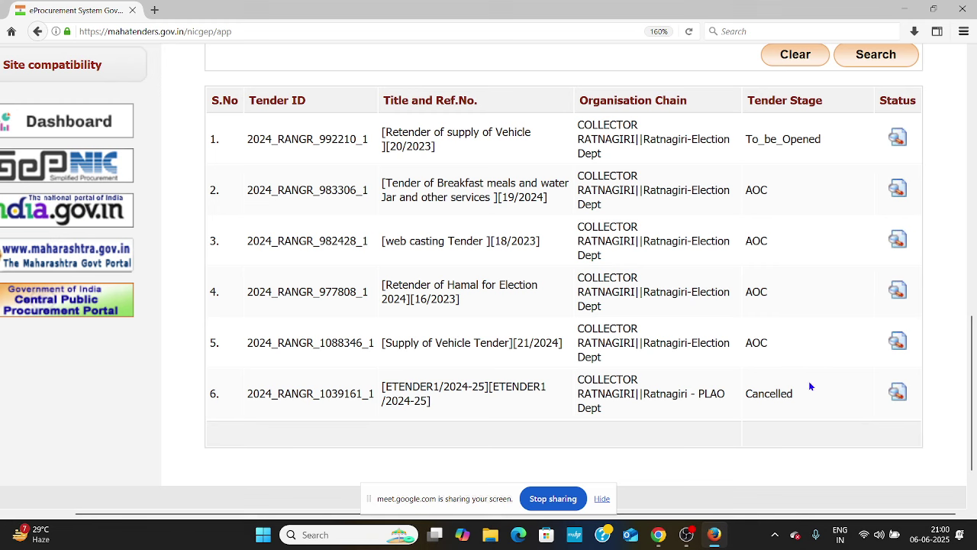
pyautogui.moveTo(812, 388); pyautogui.dragTo(753, 390)
pyautogui.click(821, 415)
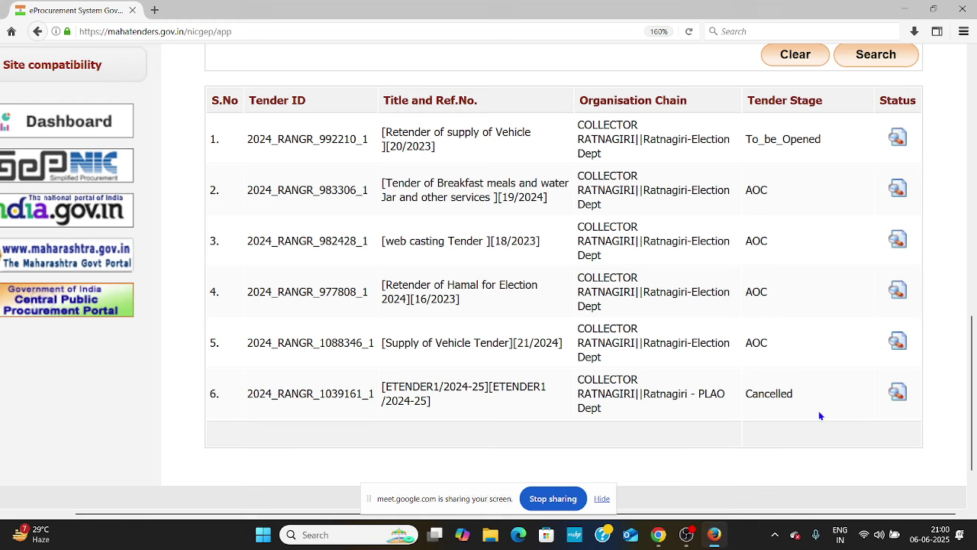
# Step: Open the status details of tender ETENDER1/2024-25 and review its stage-wise summary
pyautogui.click(900, 394)
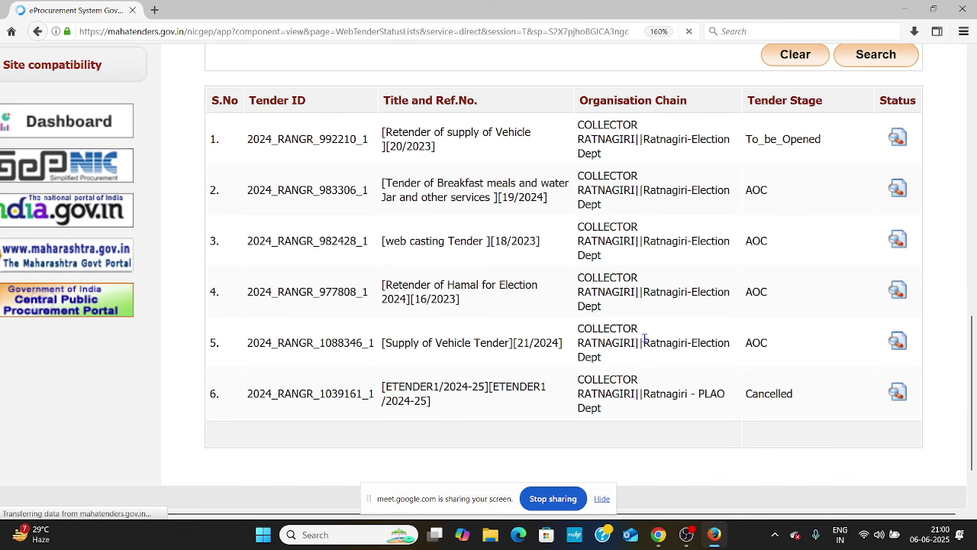
pyautogui.scroll(-15, 767, 370)
pyautogui.hscroll(2, 767, 370)
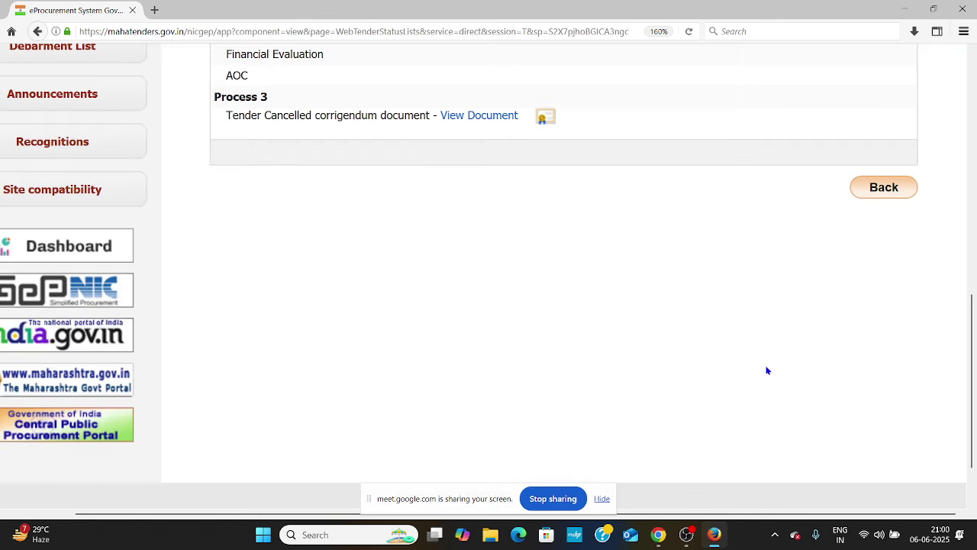
pyautogui.hotkey('ctrl', '-')
pyautogui.scroll(15, 661, 230)
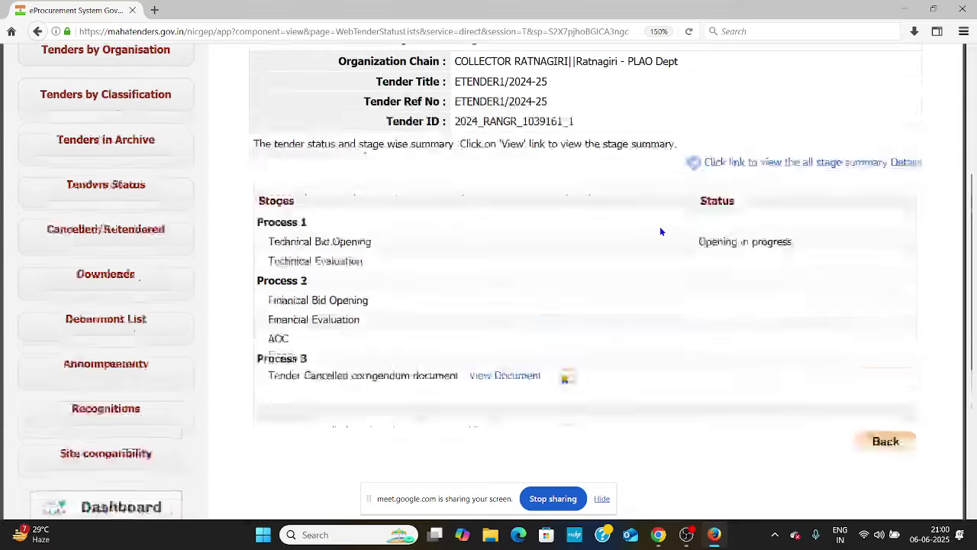
pyautogui.scroll(-3, 661, 229)
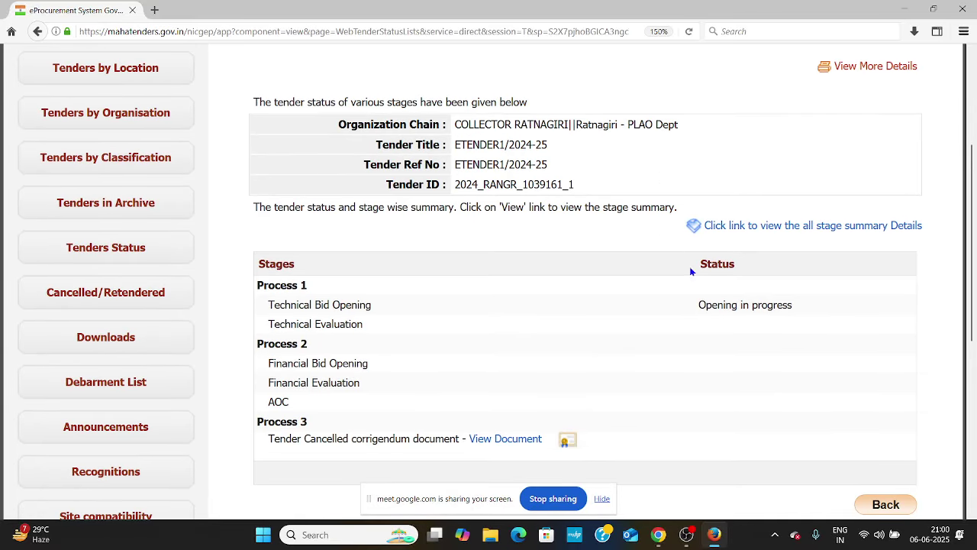
# Step: Open the tender cancelled corrigendum document SSC.pdf with Microsoft Edge and read the notice
pyautogui.click(519, 438)
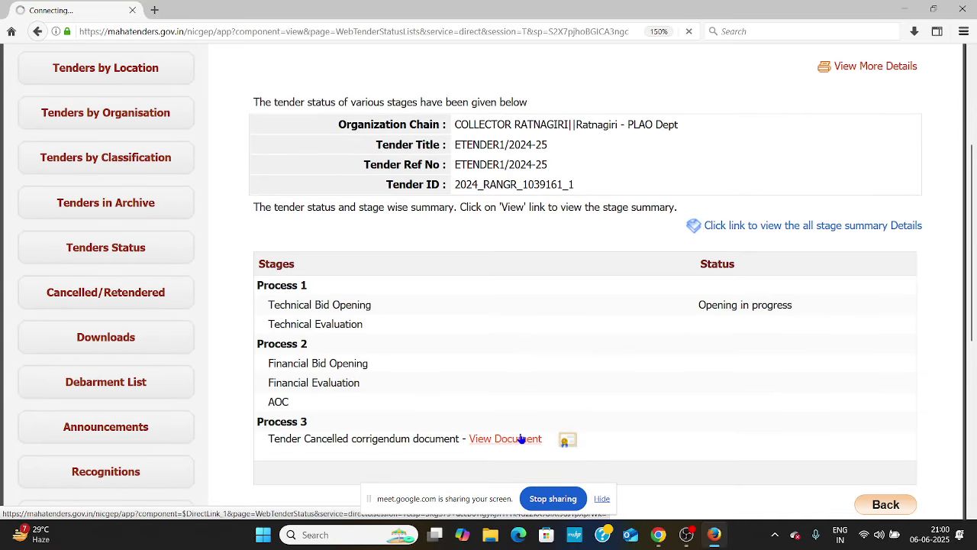
pyautogui.click(290, 305)
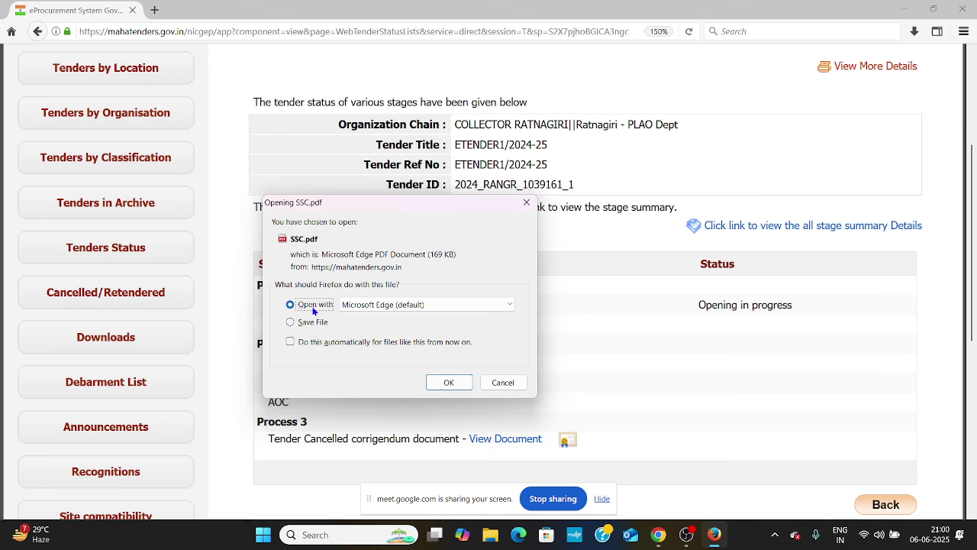
pyautogui.click(448, 381)
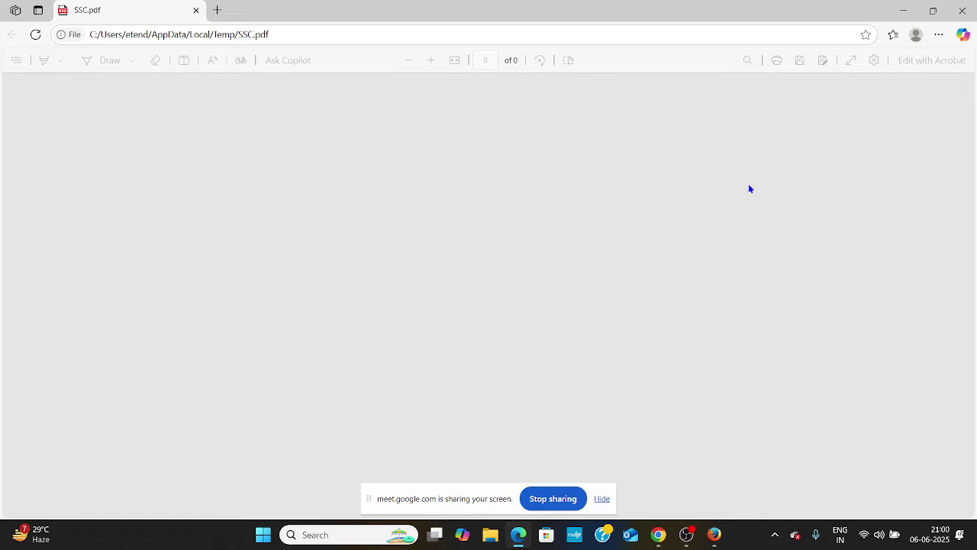
pyautogui.scroll(3, 502, 151)
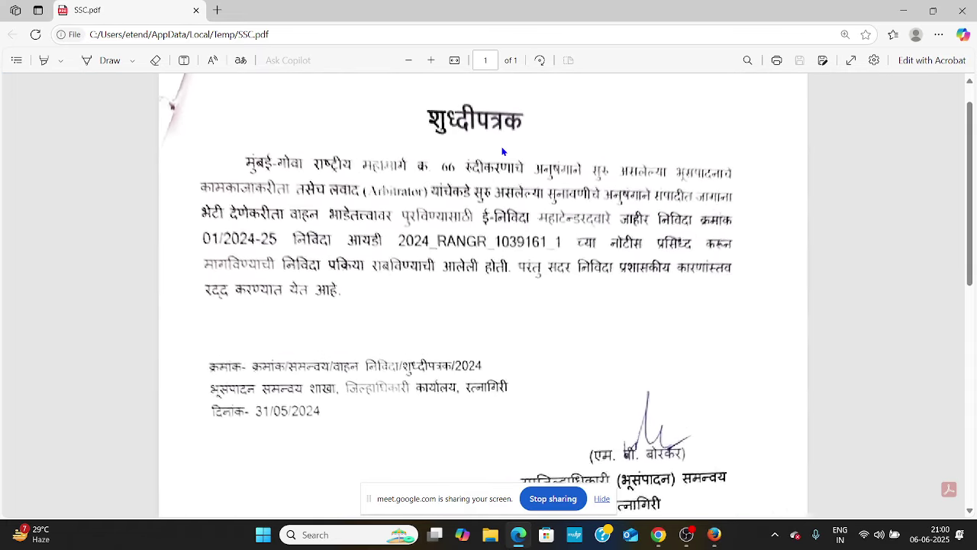
pyautogui.scroll(2, 503, 151)
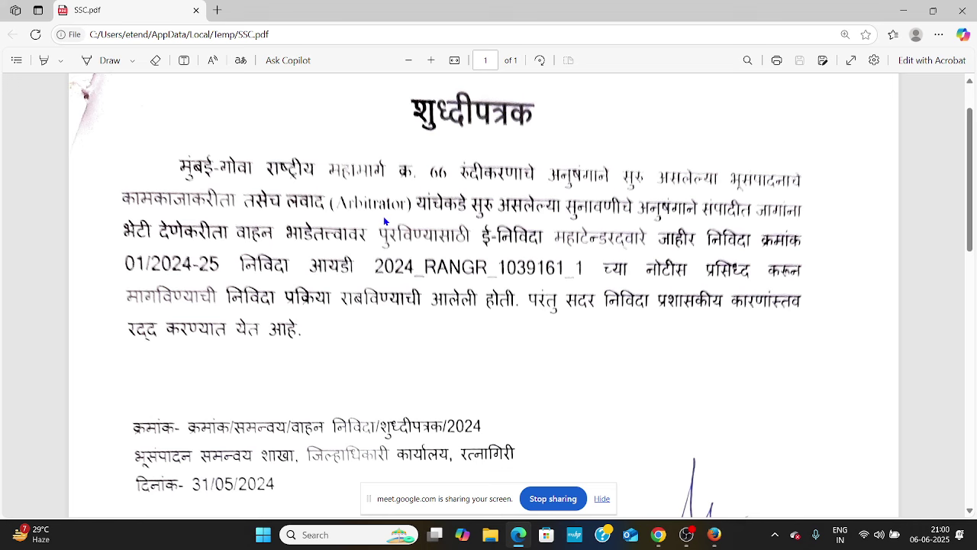
# Step: Read the rest of the cancellation corrigendum down to the signature block and close the PDF
pyautogui.scroll(-1, 520, 238)
pyautogui.scroll(-2, 519, 238)
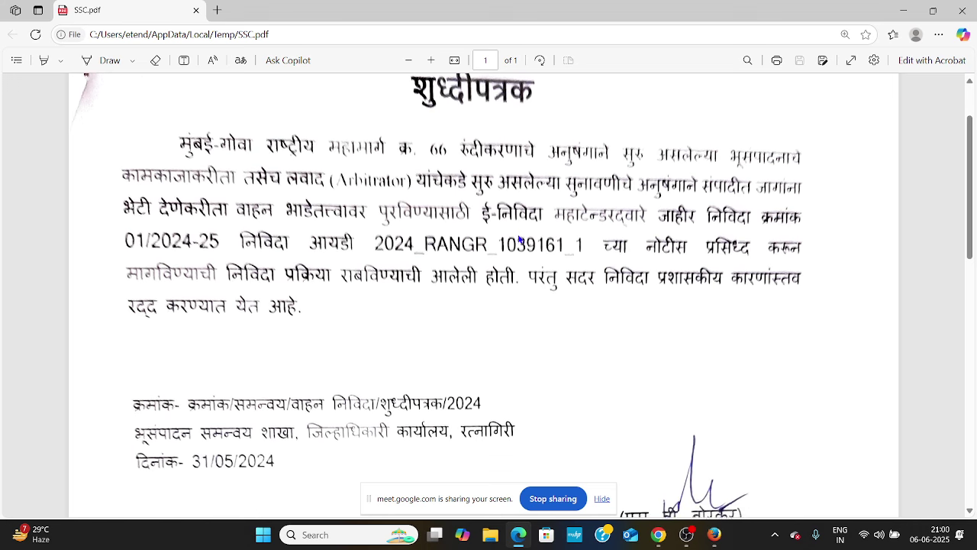
pyautogui.scroll(-3, 519, 238)
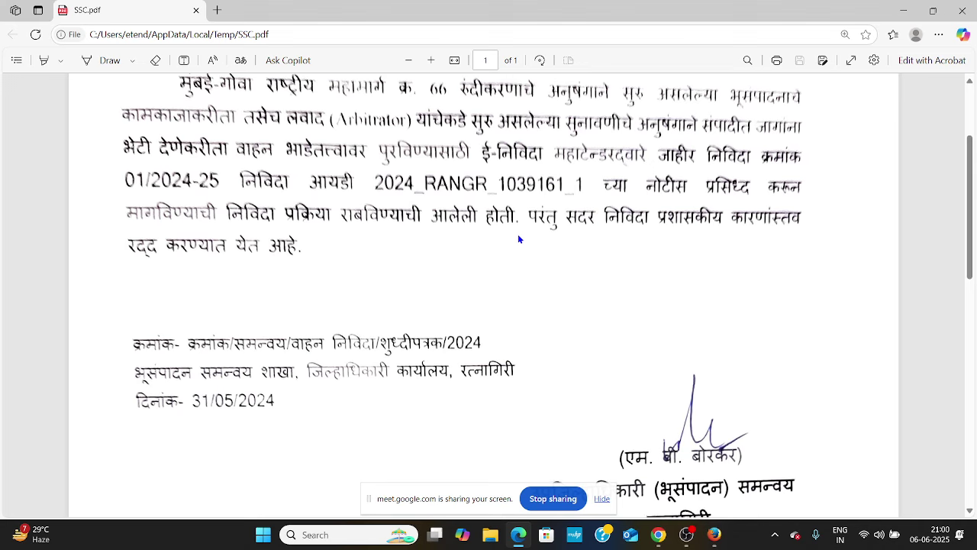
pyautogui.scroll(-1, 518, 239)
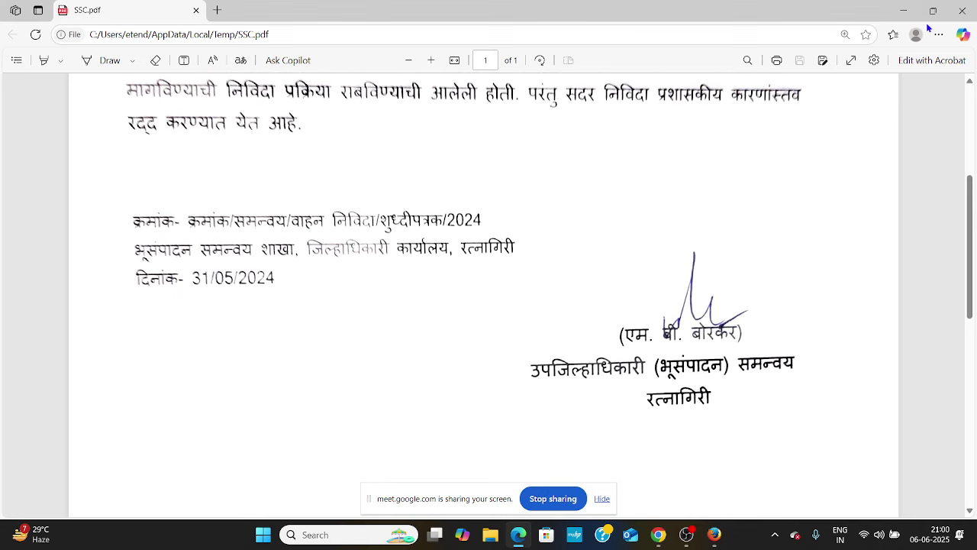
pyautogui.click(963, 11)
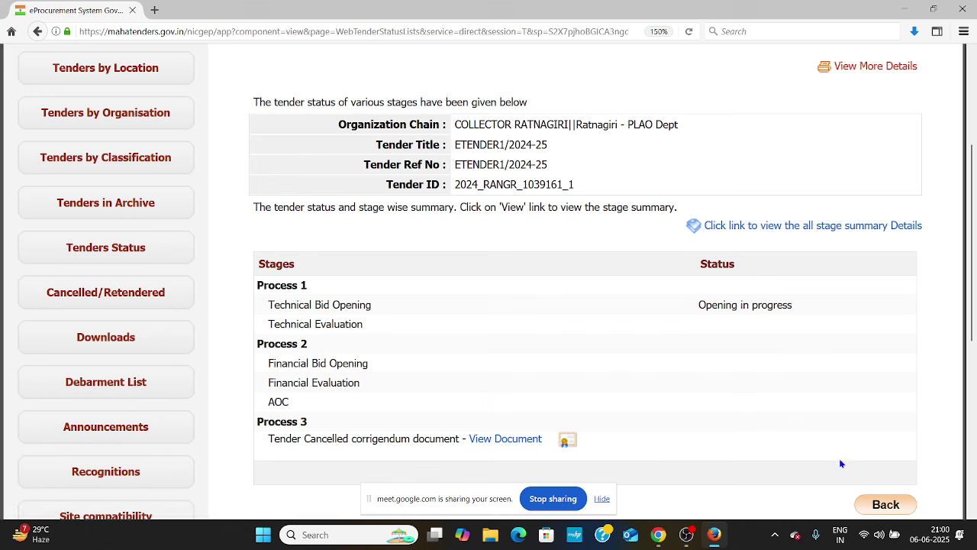
# Step: Return to the tender results list and open the stage-wise status of the Supply of Vehicle Tender, reference 21/2024
pyautogui.click(884, 506)
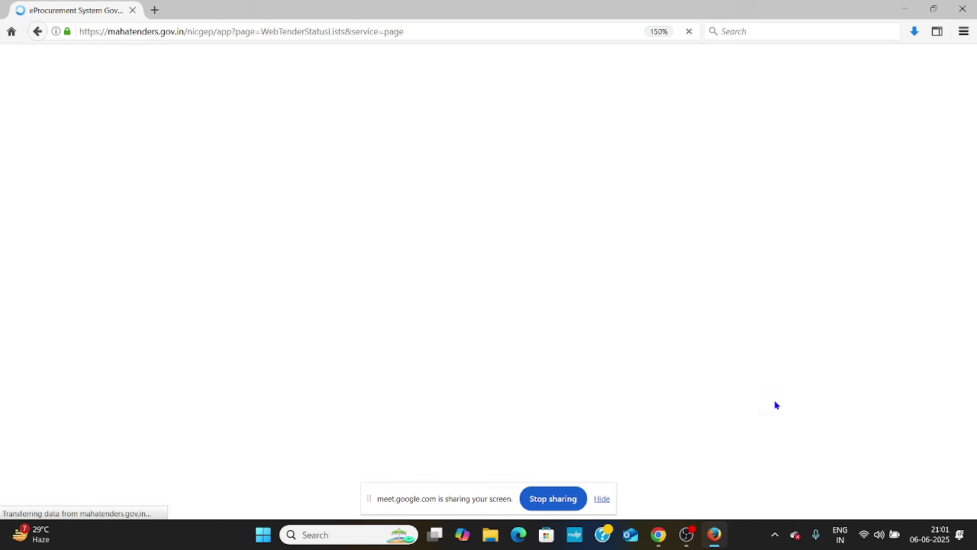
pyautogui.scroll(-8, 753, 399)
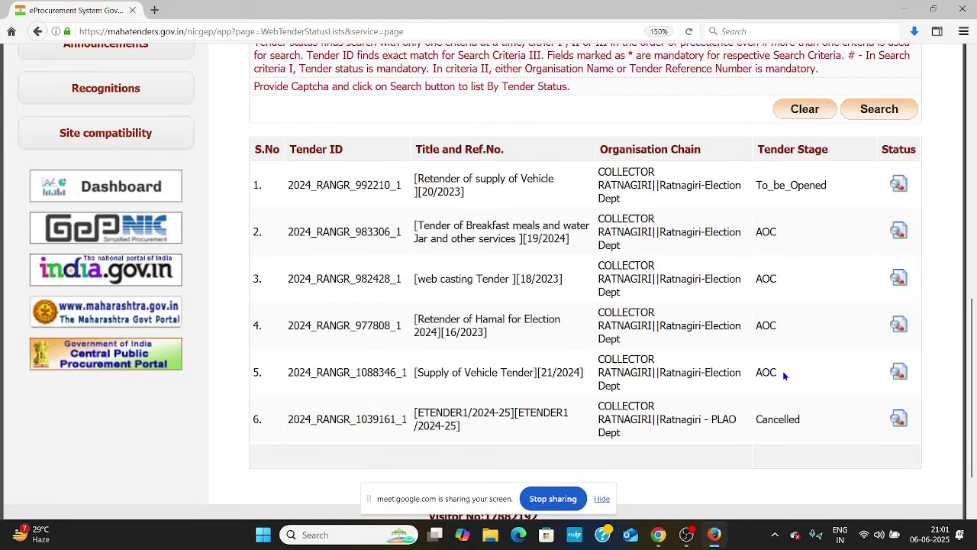
pyautogui.moveTo(782, 375); pyautogui.dragTo(764, 372)
pyautogui.click(901, 374)
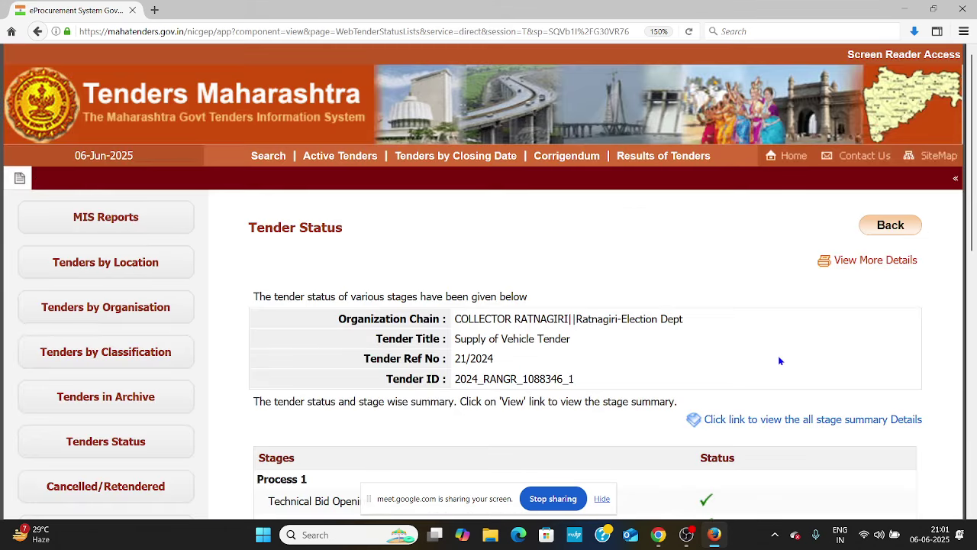
pyautogui.scroll(-3, 789, 409)
pyautogui.scroll(-4, 790, 409)
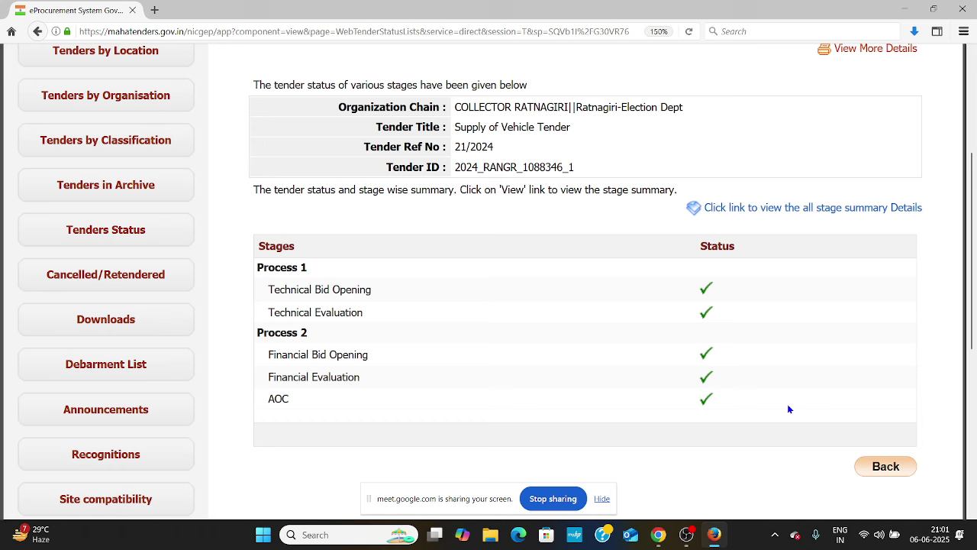
# Step: Open the all stage summary details in a maximized window and bring the full bids list into view
pyautogui.click(775, 211)
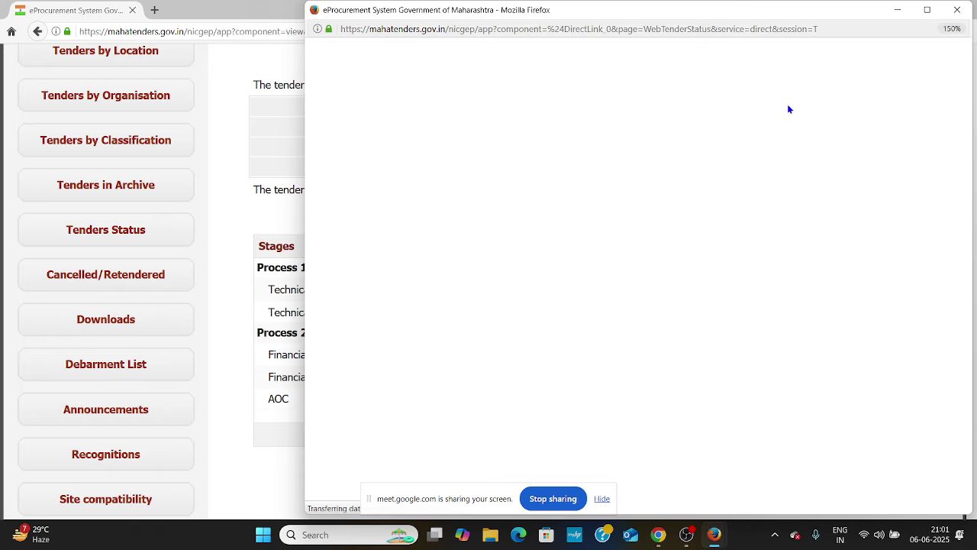
pyautogui.click(929, 10)
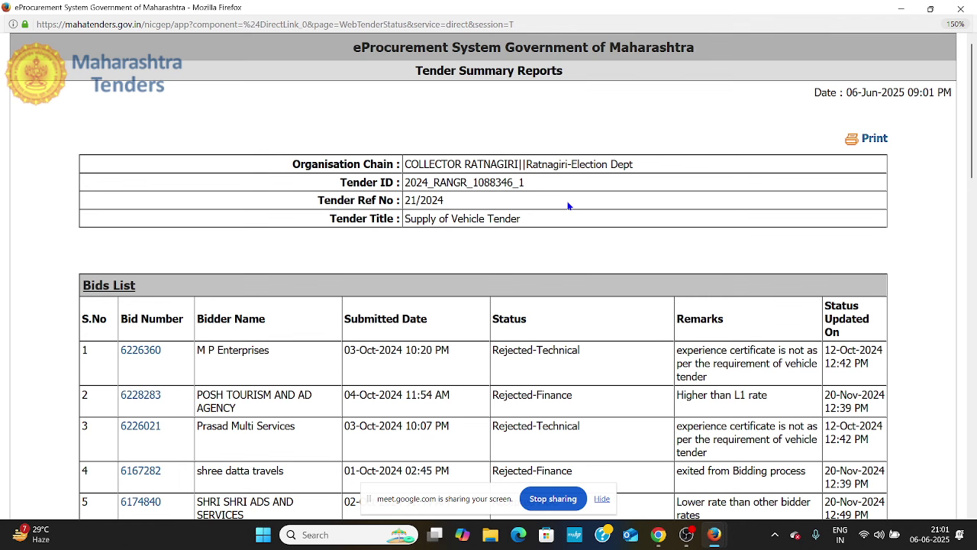
pyautogui.scroll(-2, 568, 206)
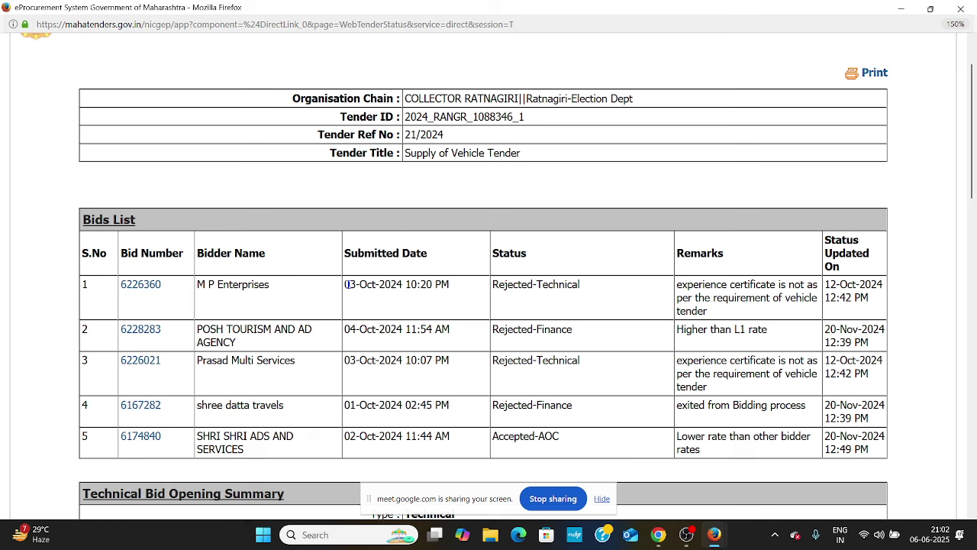
# Step: Review the submitted dates of the bidders one by one in the bids list
pyautogui.moveTo(349, 284); pyautogui.dragTo(450, 287)
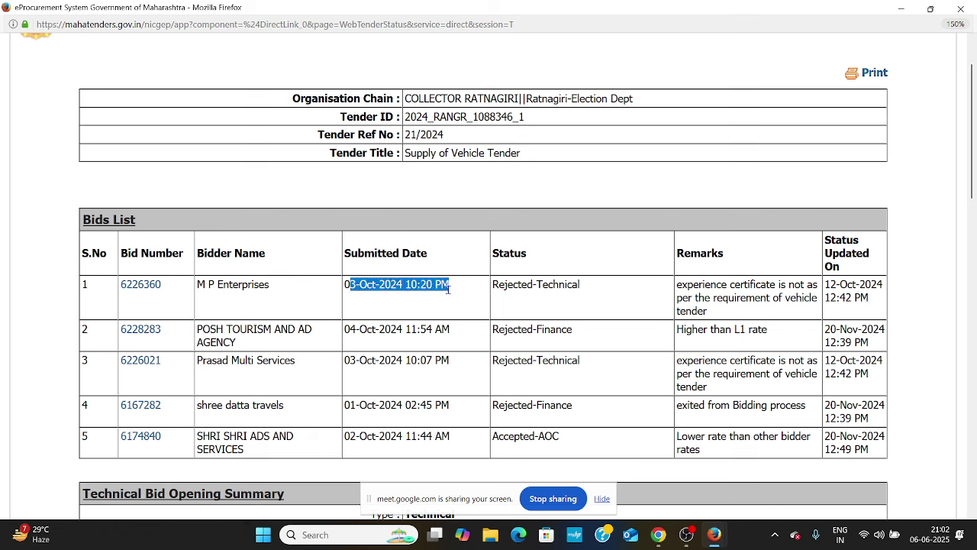
pyautogui.moveTo(355, 329); pyautogui.dragTo(440, 330)
pyautogui.moveTo(359, 361); pyautogui.dragTo(433, 361)
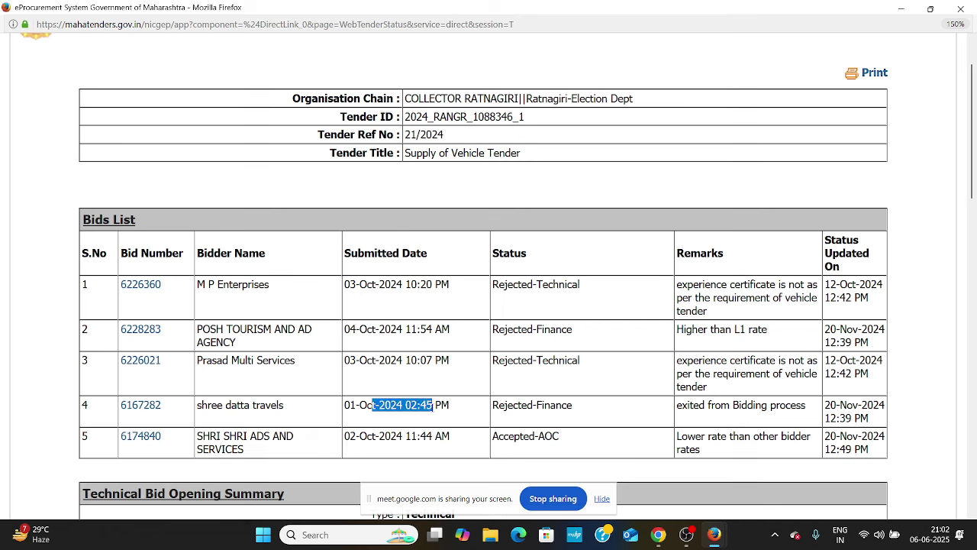